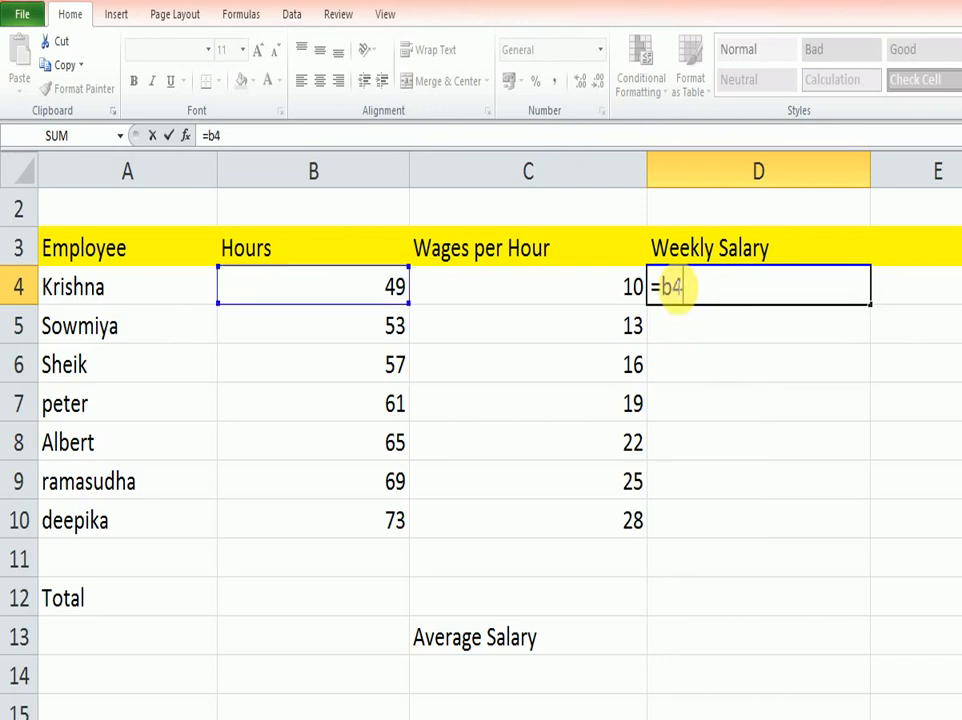
Complete the weekly salary formula =B4*C4 in D4 and fill it down through D10
{"action": "type", "text": "*"}
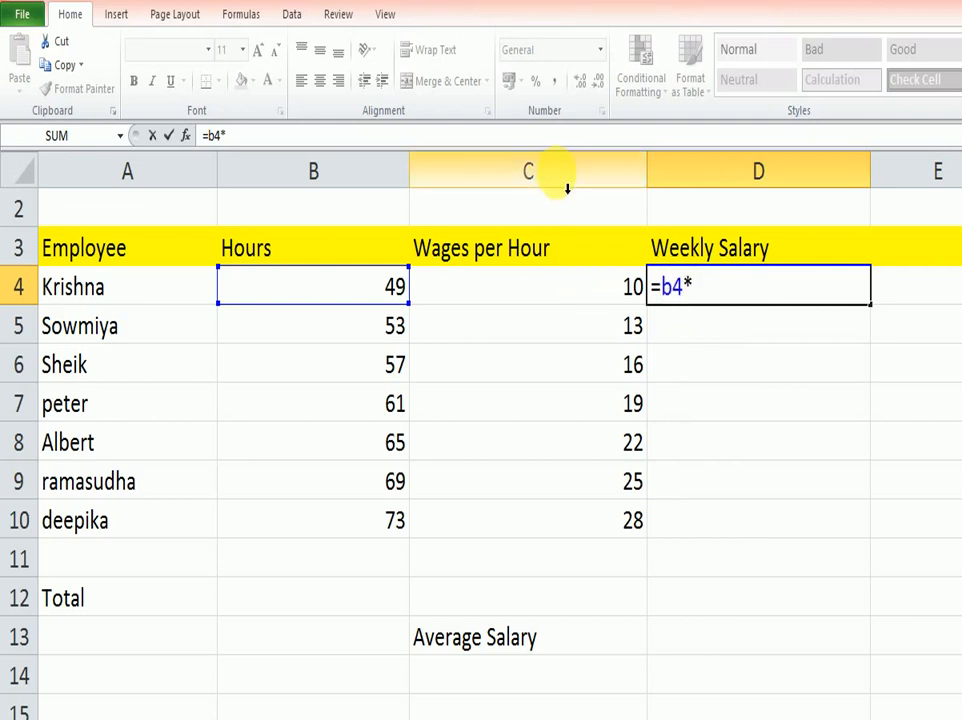
{"action": "left_click", "coordinate": [539, 302]}
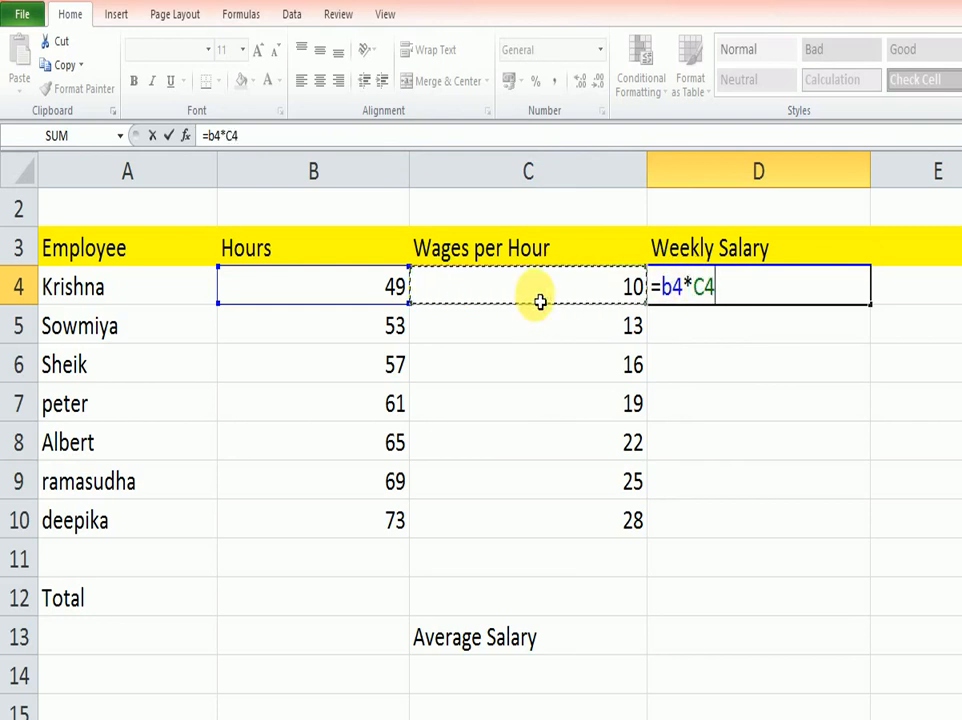
{"action": "key", "text": "Return"}
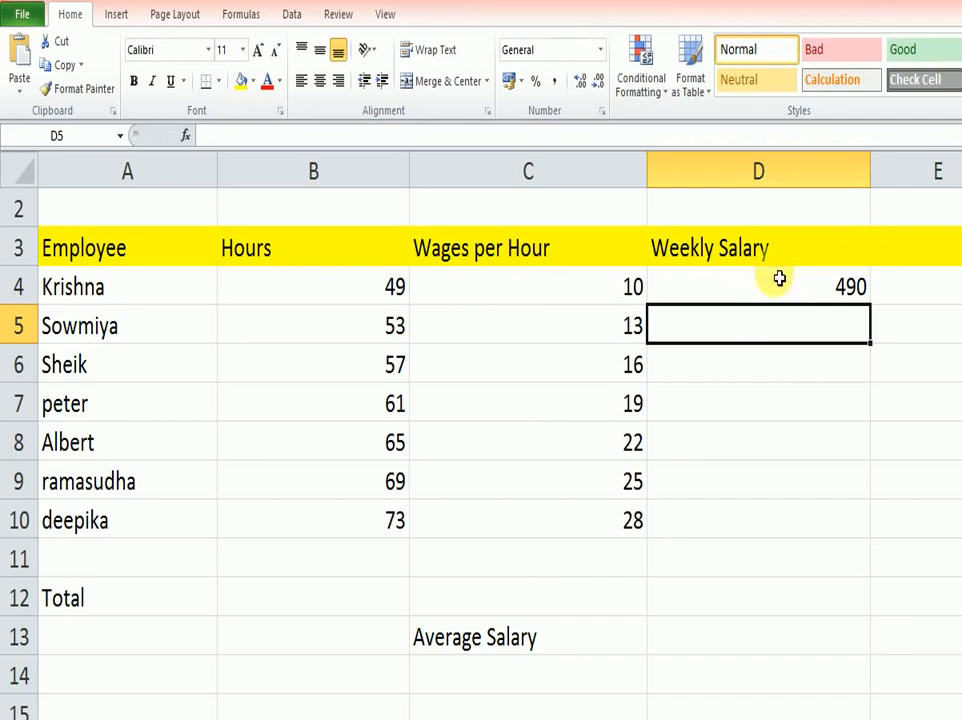
{"action": "left_click", "coordinate": [752, 297]}
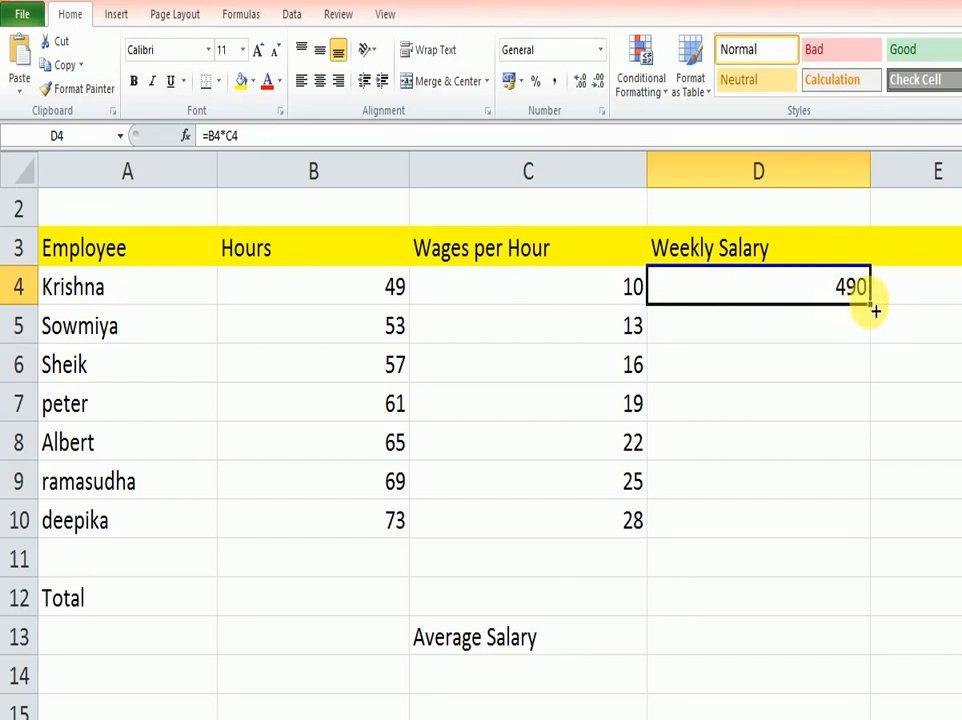
{"action": "left_click_drag", "start_coordinate": [876, 307], "coordinate": [864, 551]}
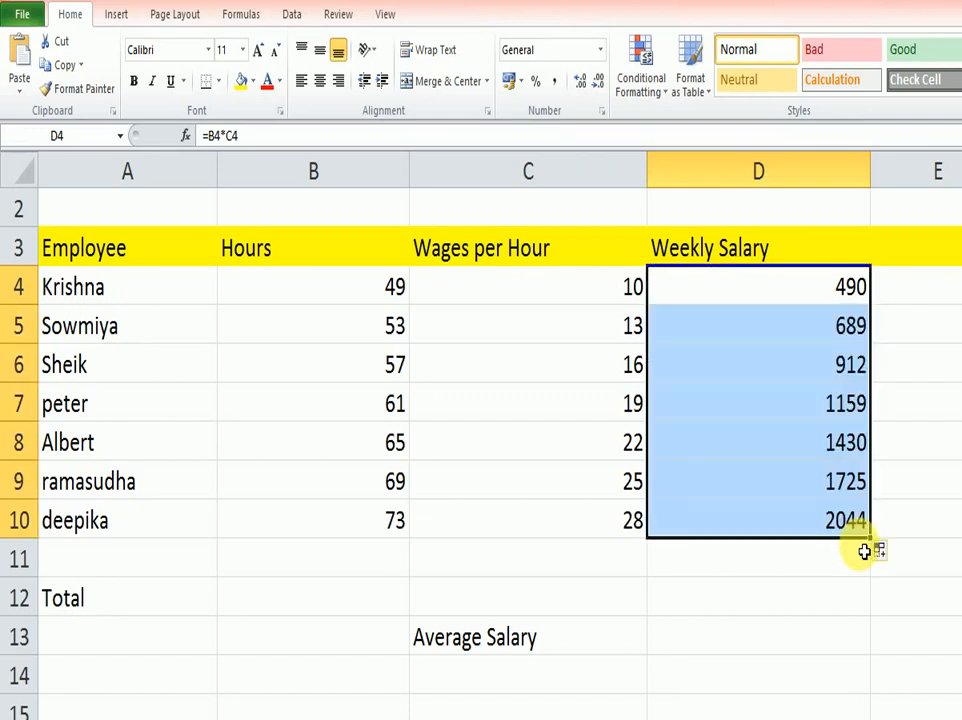
Check the copied weekly salary formulas in cells D9 and D10
{"action": "left_click", "coordinate": [821, 479]}
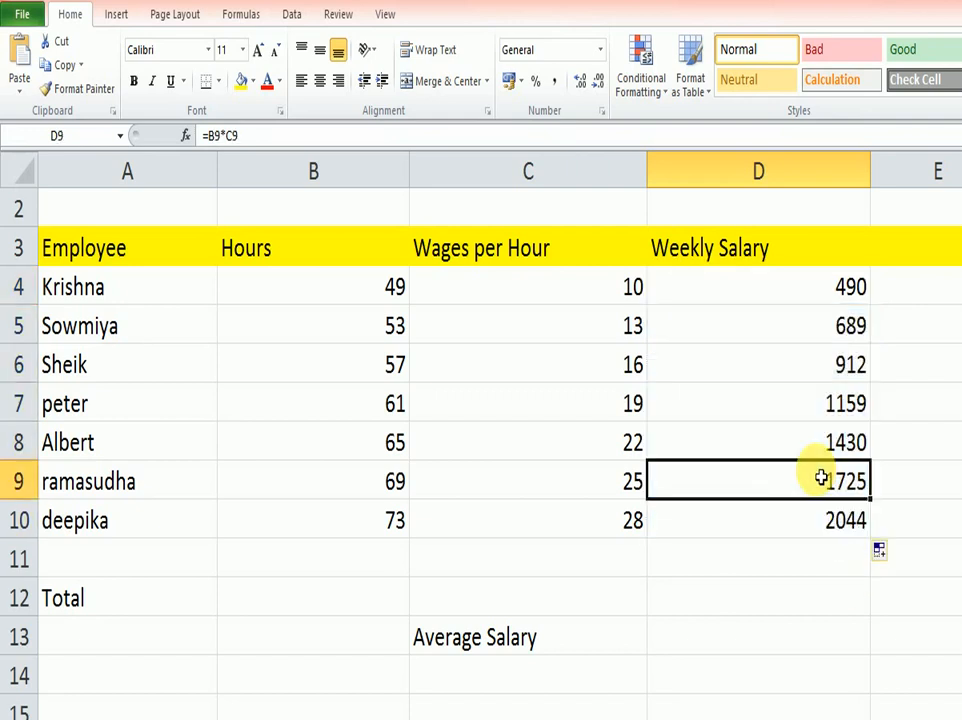
{"action": "left_click", "coordinate": [788, 524]}
{"action": "double_click", "coordinate": [790, 524]}
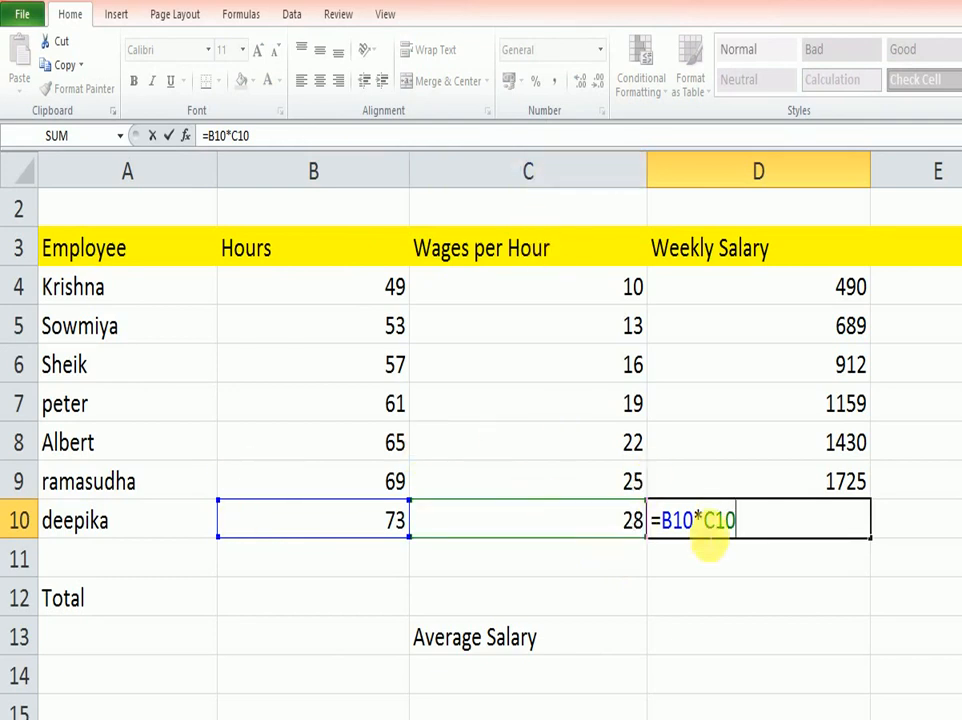
{"action": "left_click", "coordinate": [726, 569]}
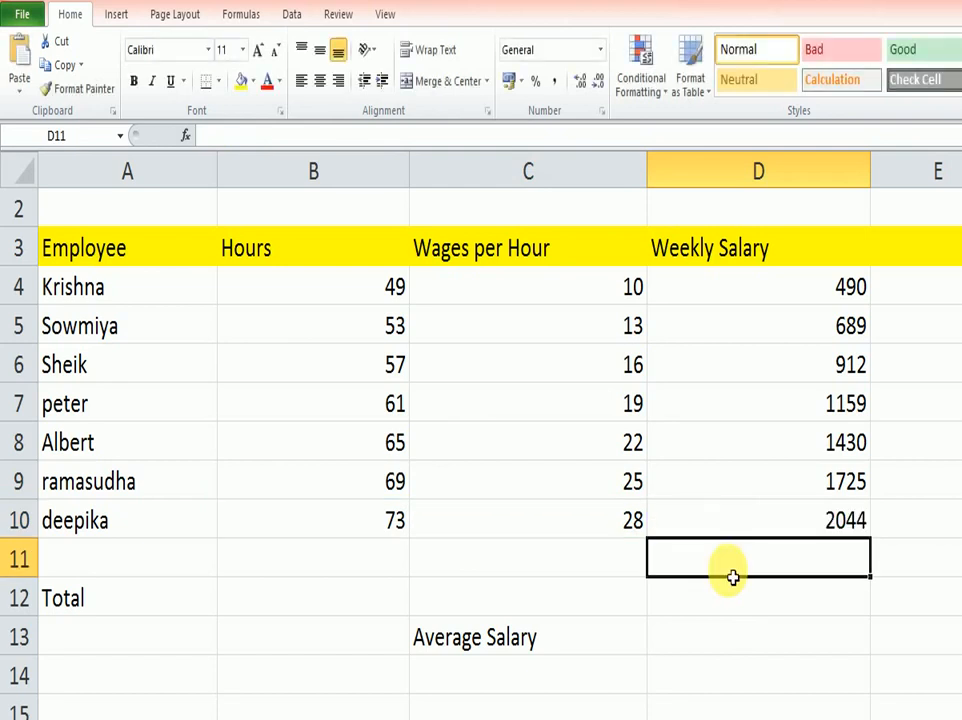
Calculate the average salary in D13 with the formula =AVERAGE(D4:D10)
{"action": "double_click", "coordinate": [711, 638]}
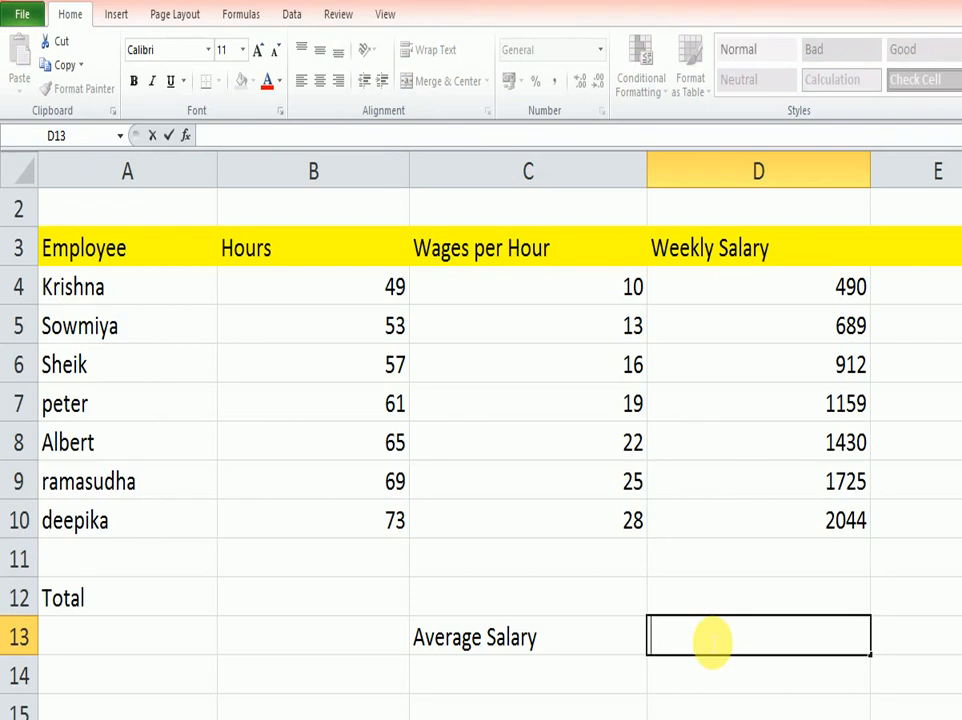
{"action": "type", "text": "=avera"}
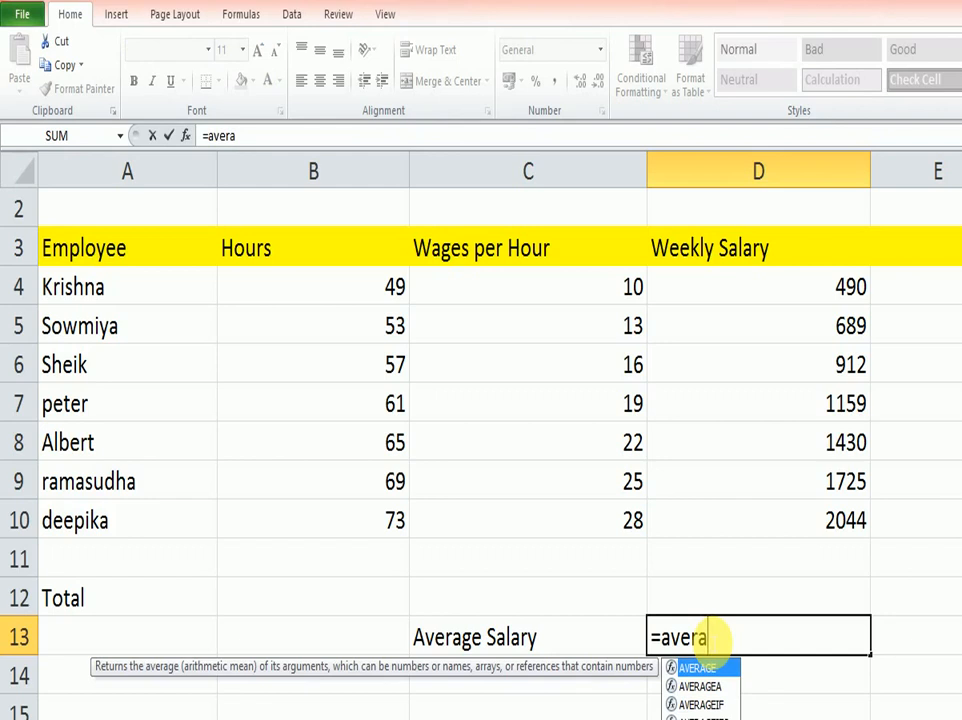
{"action": "type", "text": "ge("}
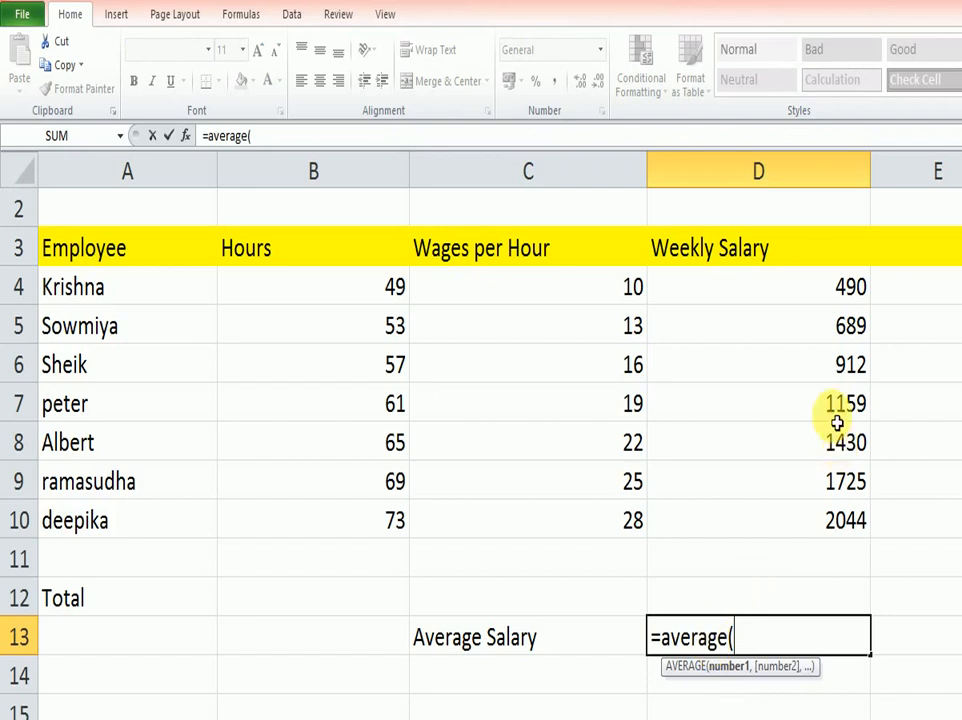
{"action": "left_click", "coordinate": [840, 298]}
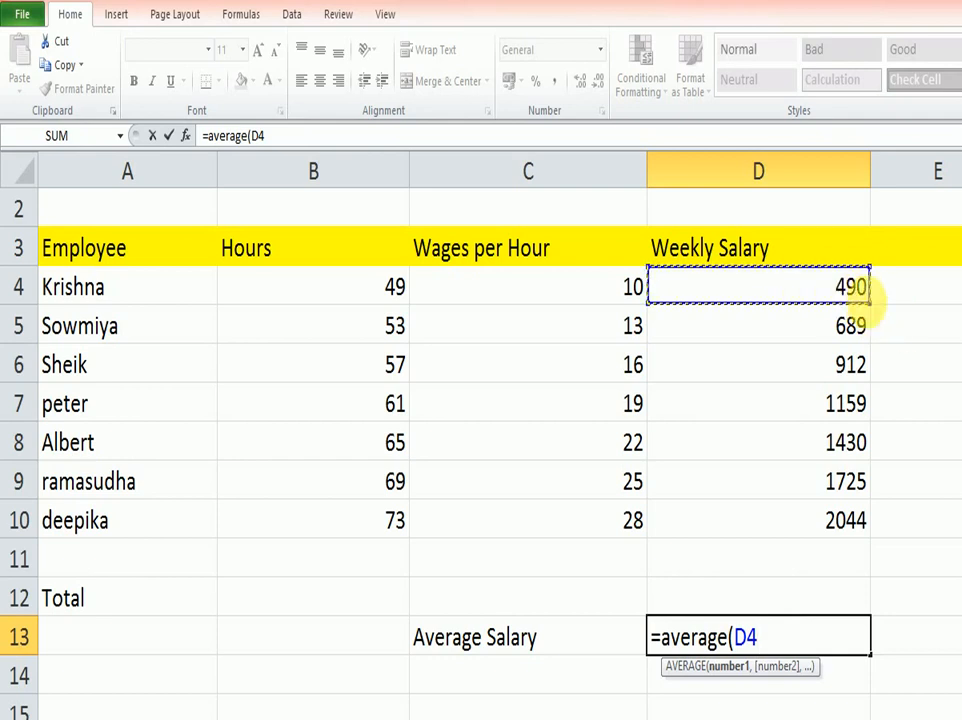
{"action": "left_click_drag", "start_coordinate": [876, 326], "coordinate": [867, 550]}
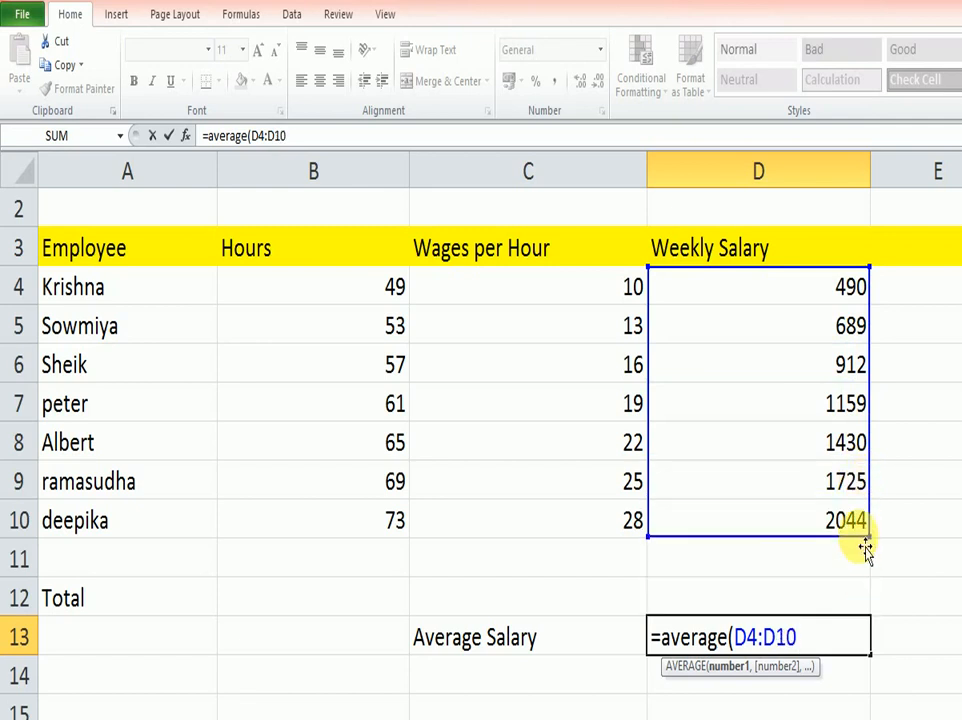
{"action": "type", "text": ")"}
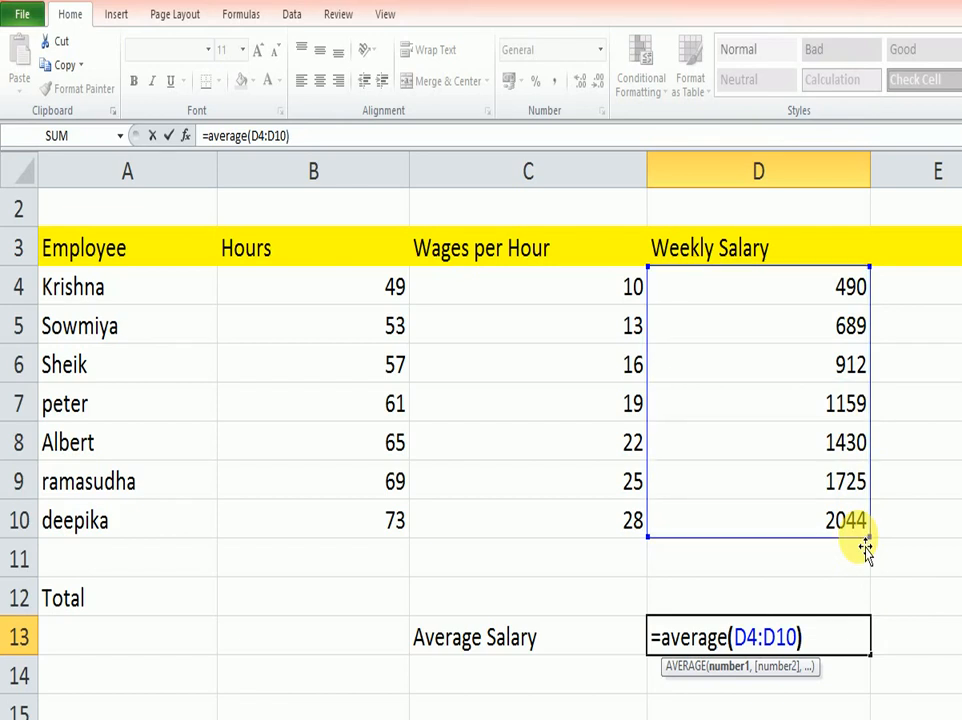
{"action": "key", "text": "Return"}
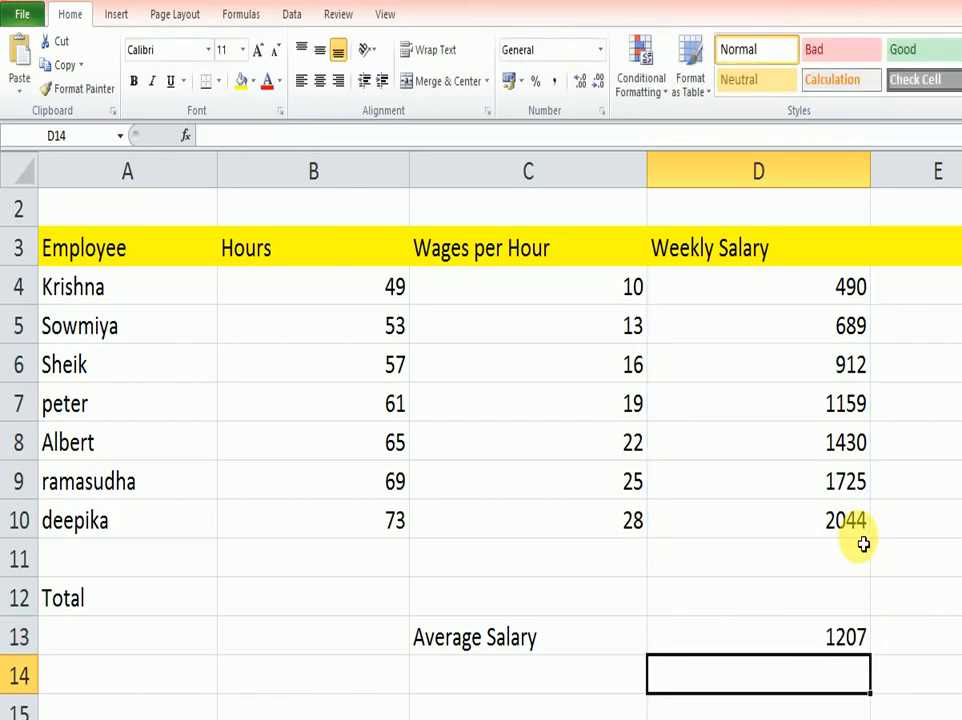
Clear the average salary cell D13 and re-enter its formula as =average(d4:d10)
{"action": "left_click", "coordinate": [853, 648]}
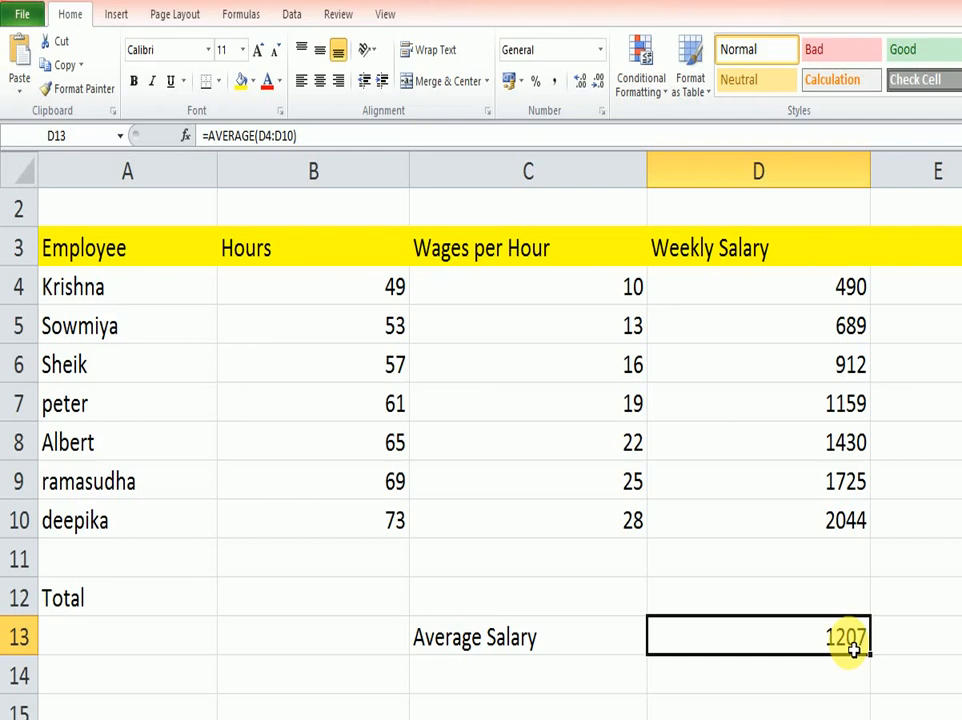
{"action": "double_click", "coordinate": [853, 648]}
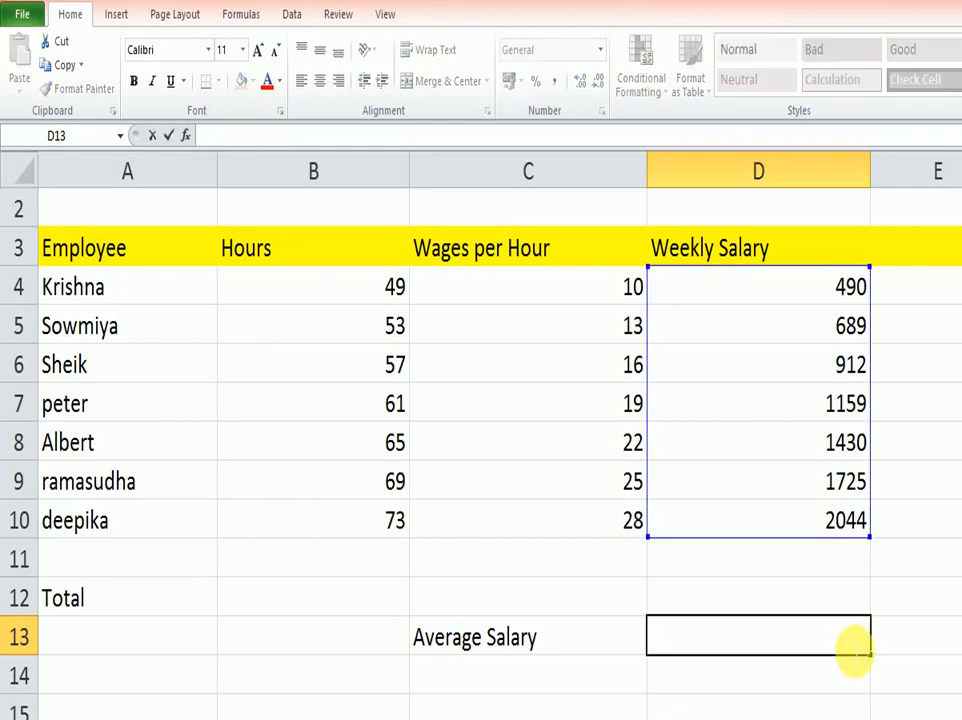
{"action": "type", "text": "=avera"}
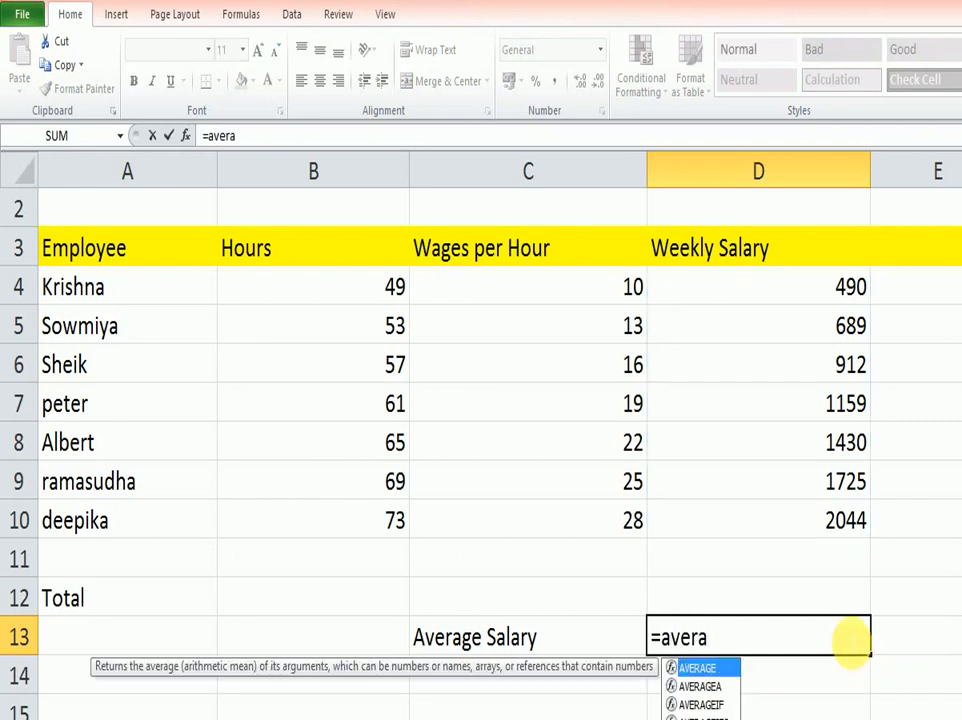
{"action": "type", "text": "ge("}
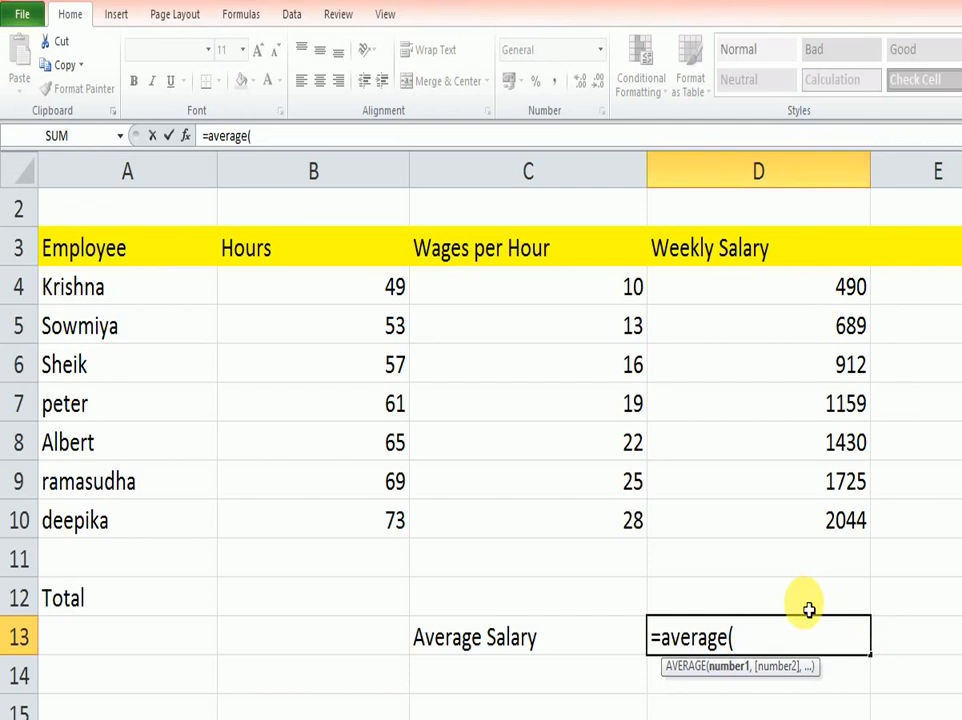
{"action": "type", "text": "d4"}
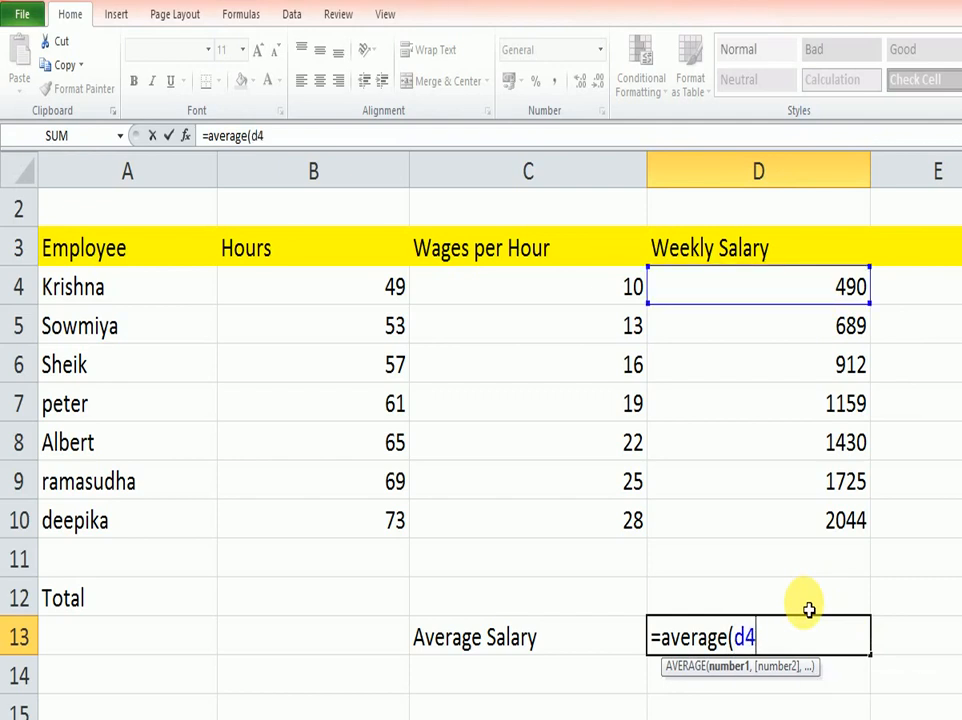
{"action": "type", "text": ":"}
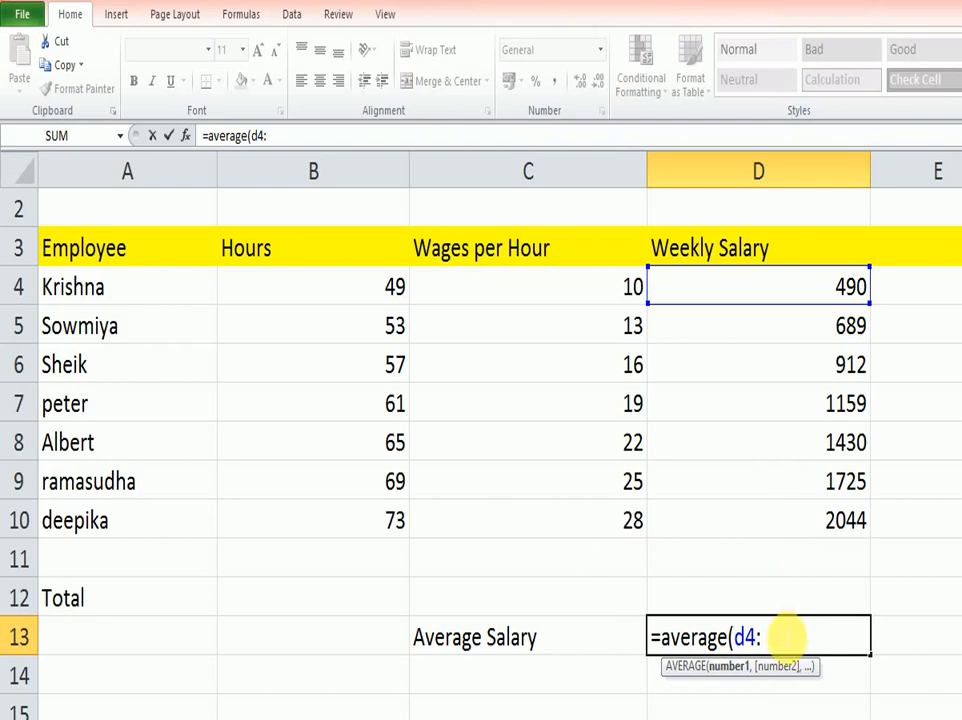
{"action": "type", "text": "d1"}
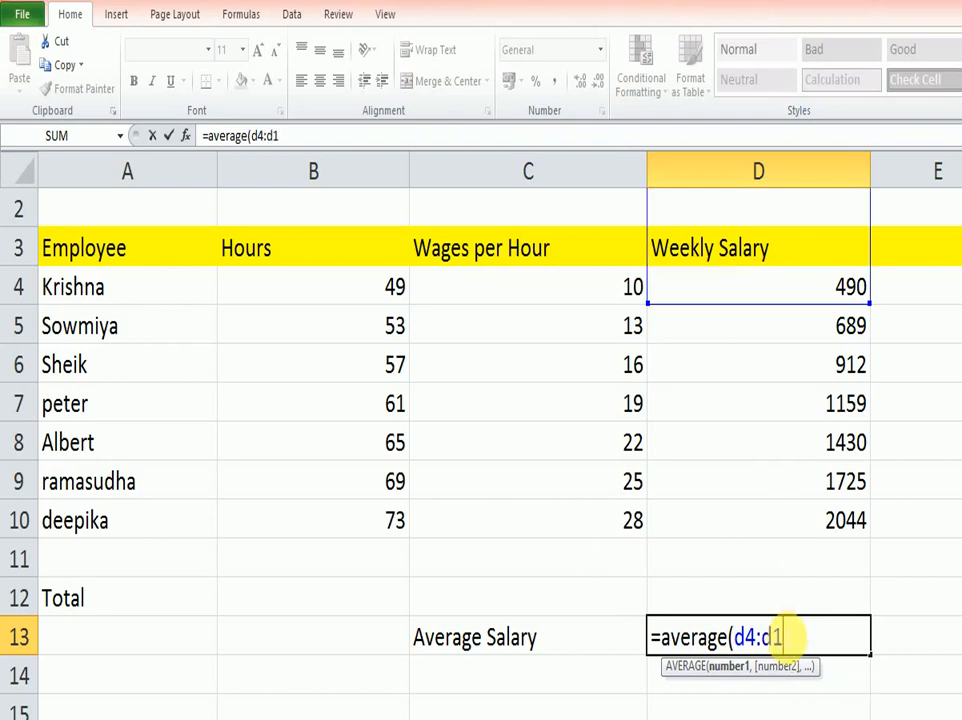
{"action": "type", "text": "0"}
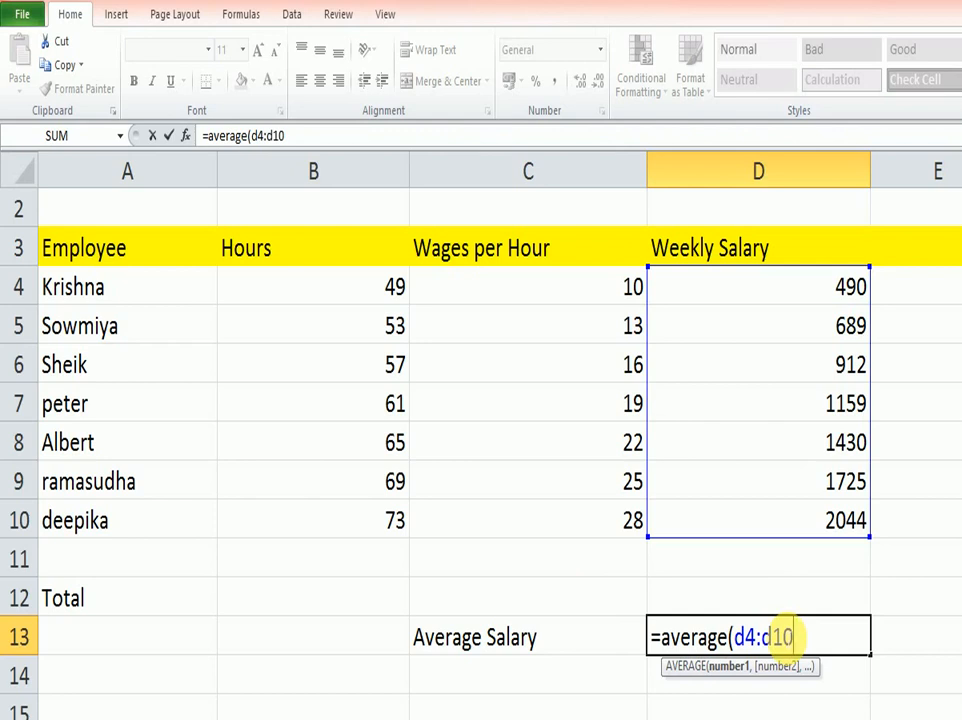
{"action": "type", "text": ")"}
{"action": "key", "text": "Return"}
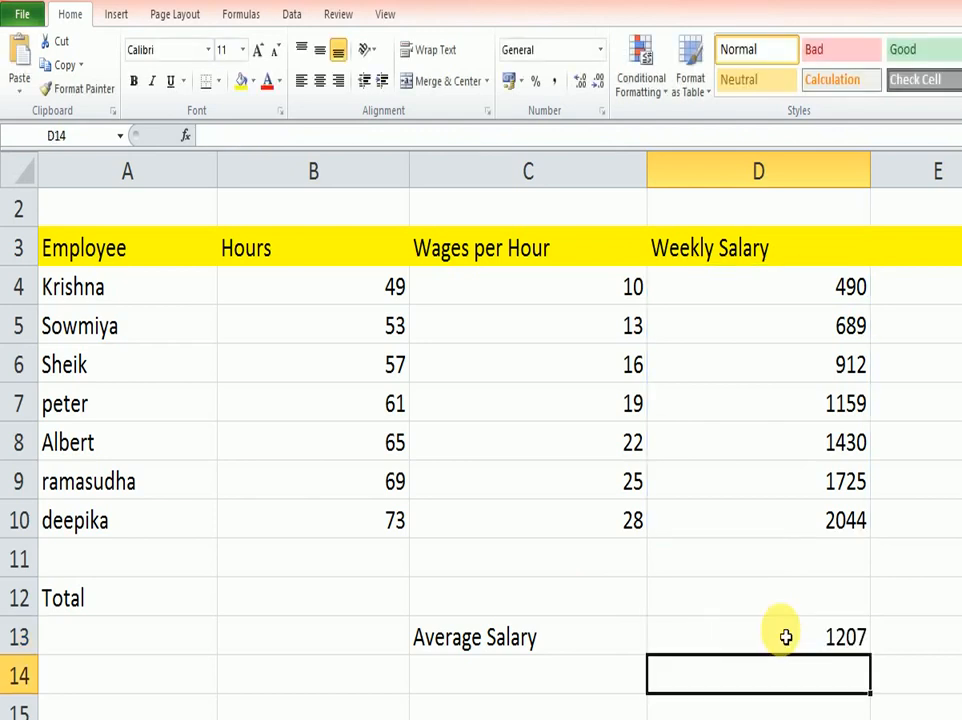
Total the Hours column in B12 with the formula =SUM(B4:B10)
{"action": "double_click", "coordinate": [309, 604]}
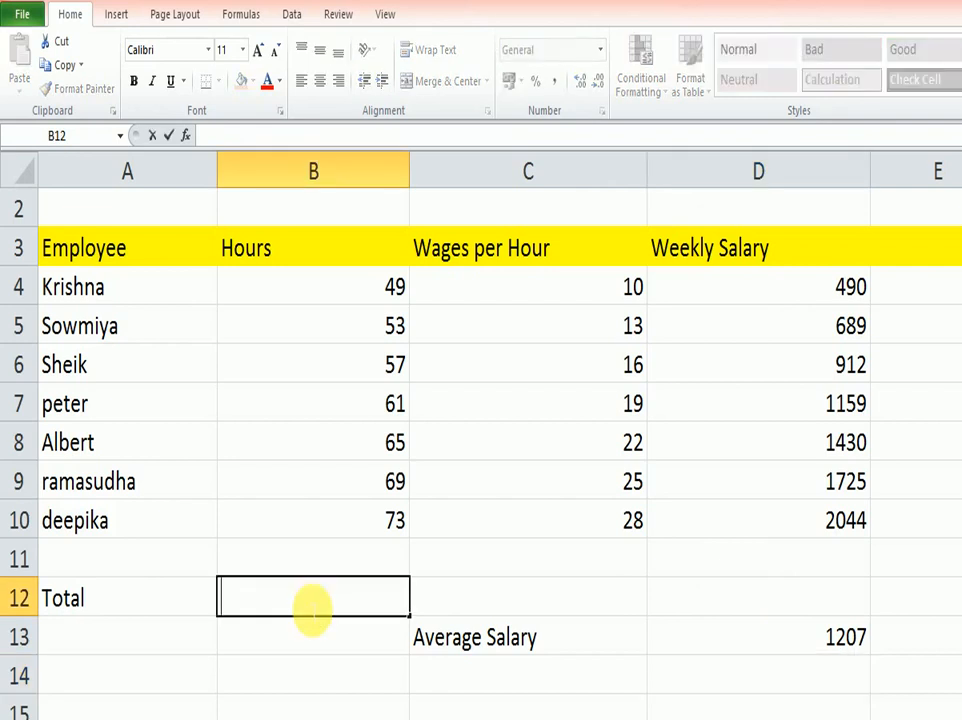
{"action": "type", "text": "="}
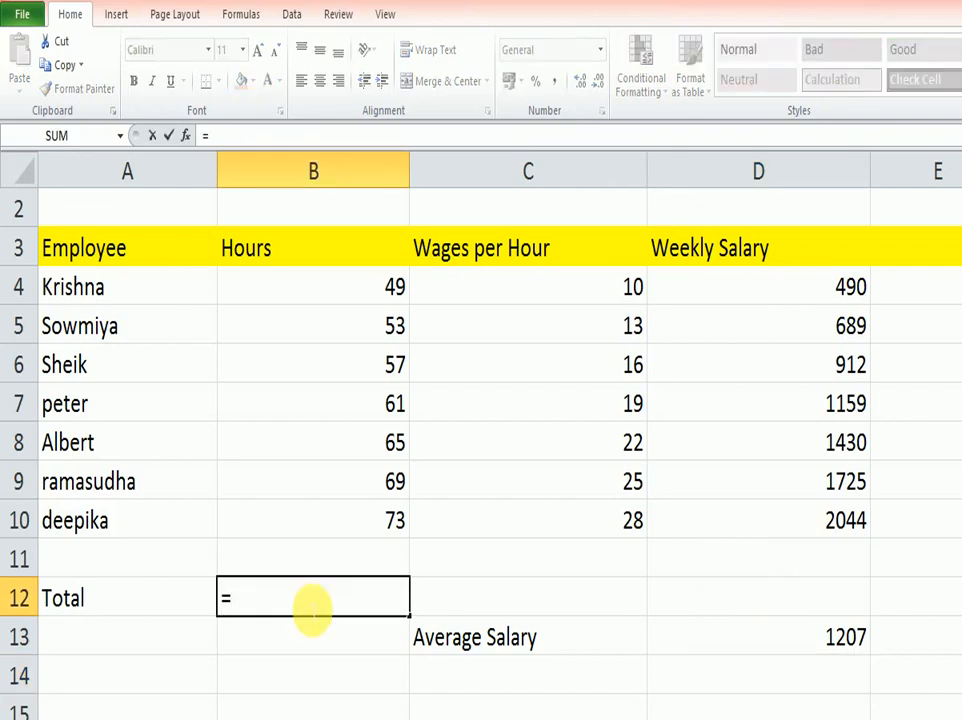
{"action": "type", "text": "sum"}
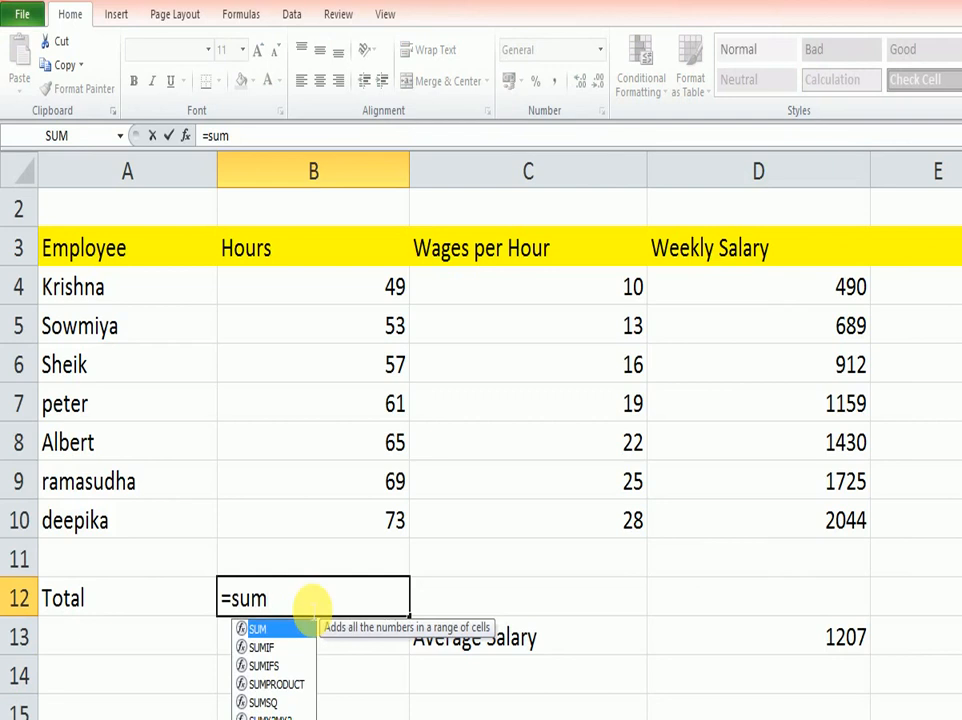
{"action": "type", "text": "("}
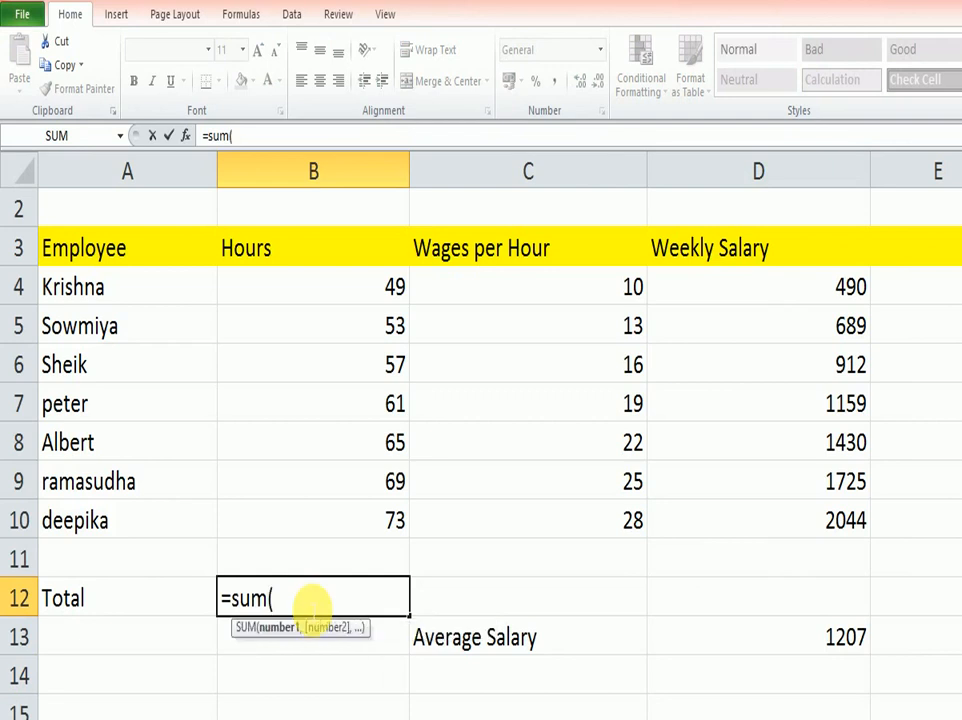
{"action": "left_click", "coordinate": [364, 298]}
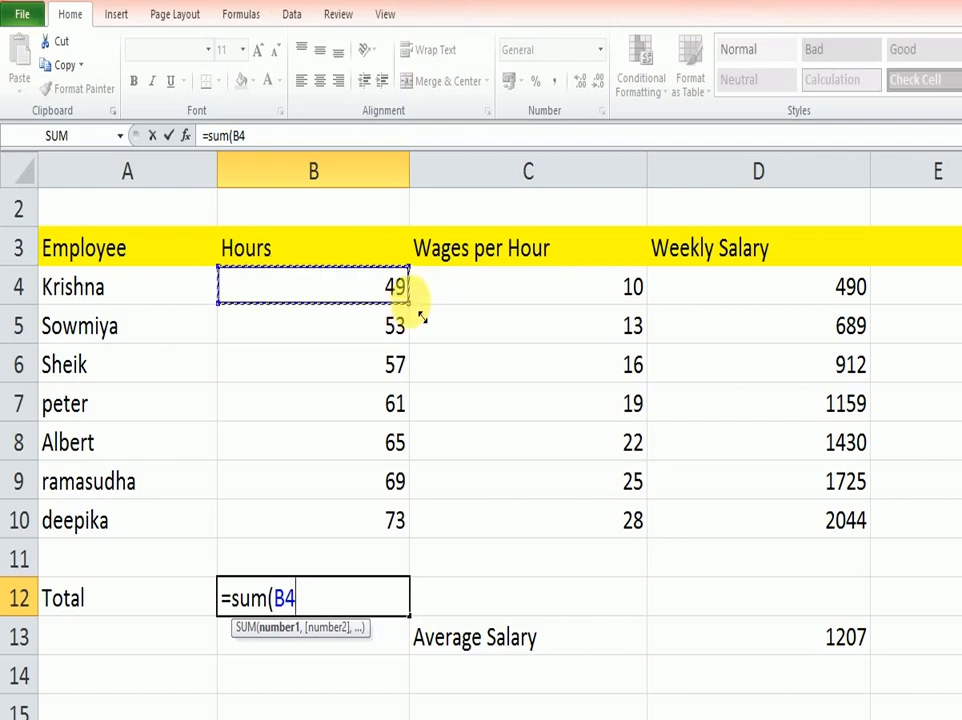
{"action": "left_click_drag", "start_coordinate": [420, 318], "coordinate": [416, 538]}
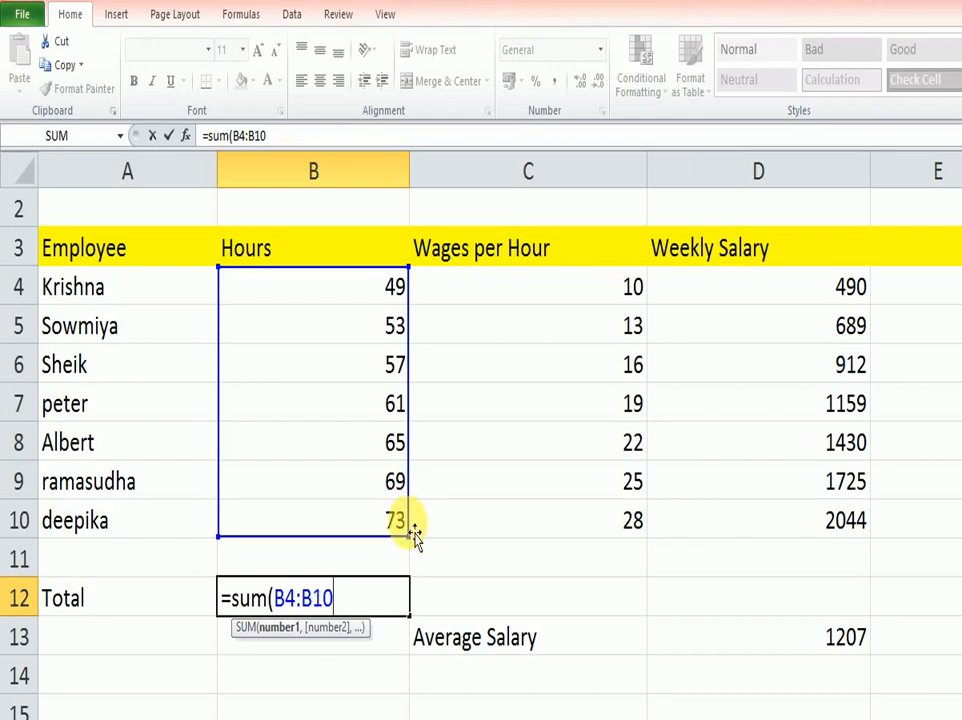
{"action": "type", "text": ")"}
{"action": "key", "text": "Return"}
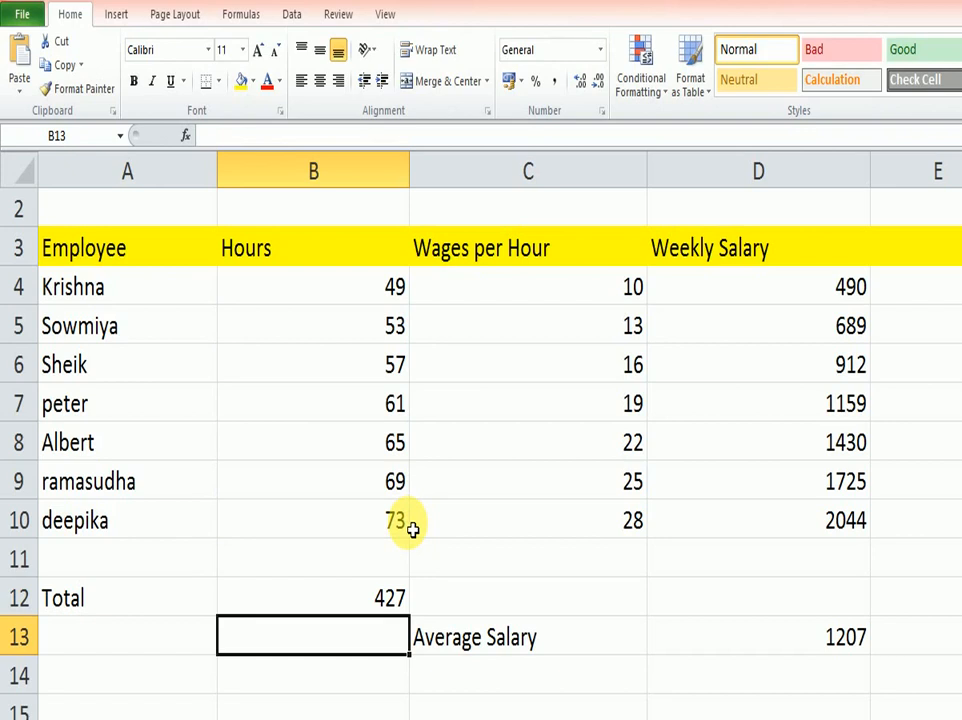
Clear the Hours total in cell B12 and re-enter it with the formula =sum(b4:b10)
{"action": "left_click", "coordinate": [374, 607]}
{"action": "double_click", "coordinate": [368, 600]}
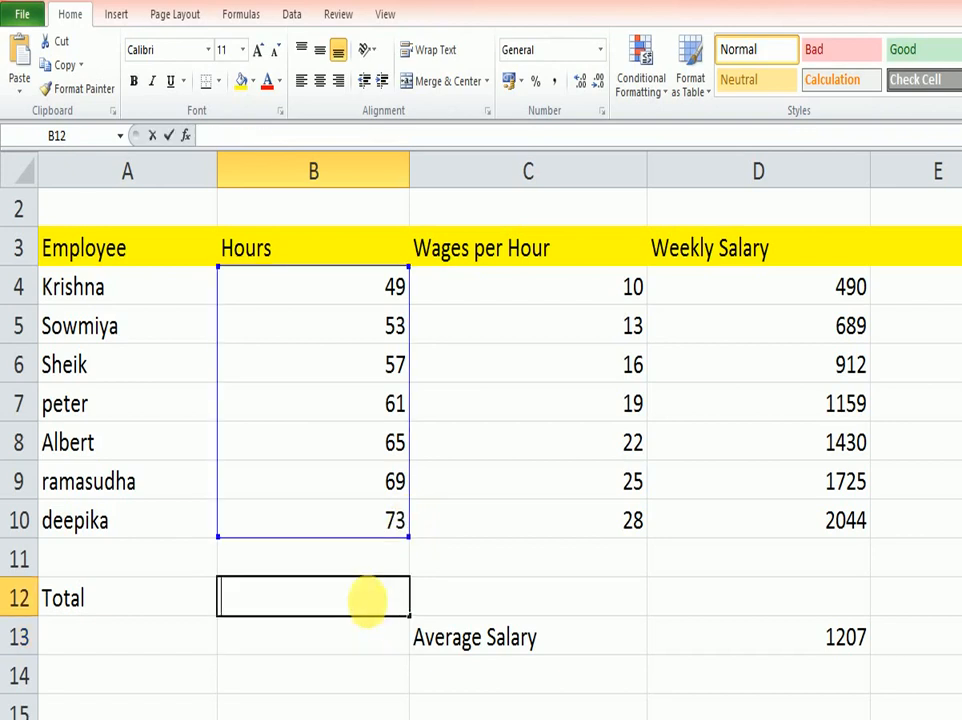
{"action": "type", "text": "+"}
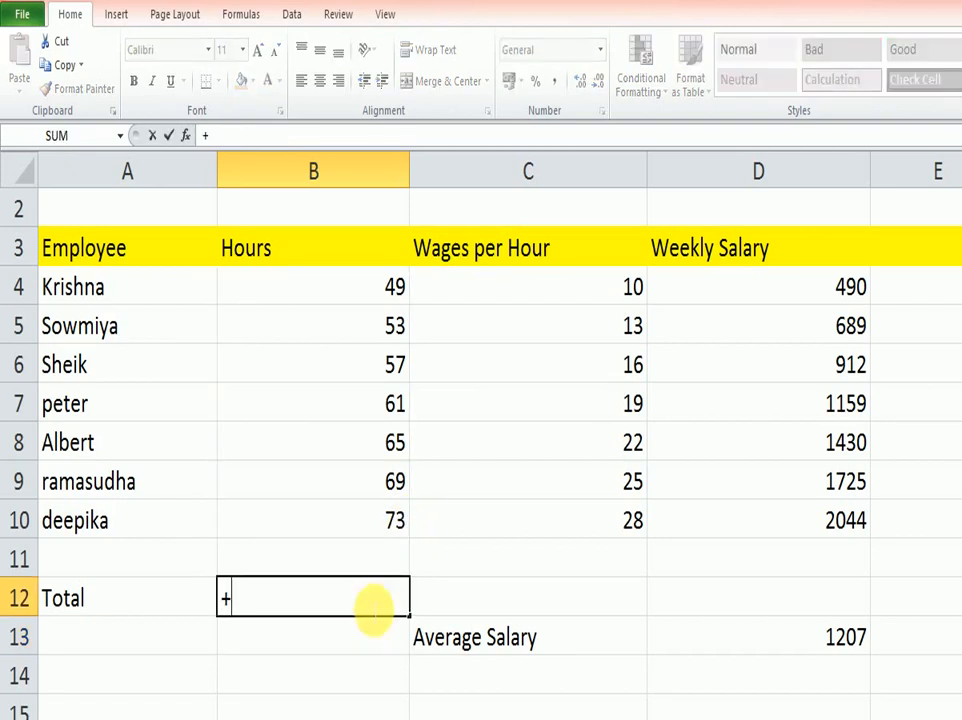
{"action": "key", "text": "Escape"}
{"action": "type", "text": "=sum"}
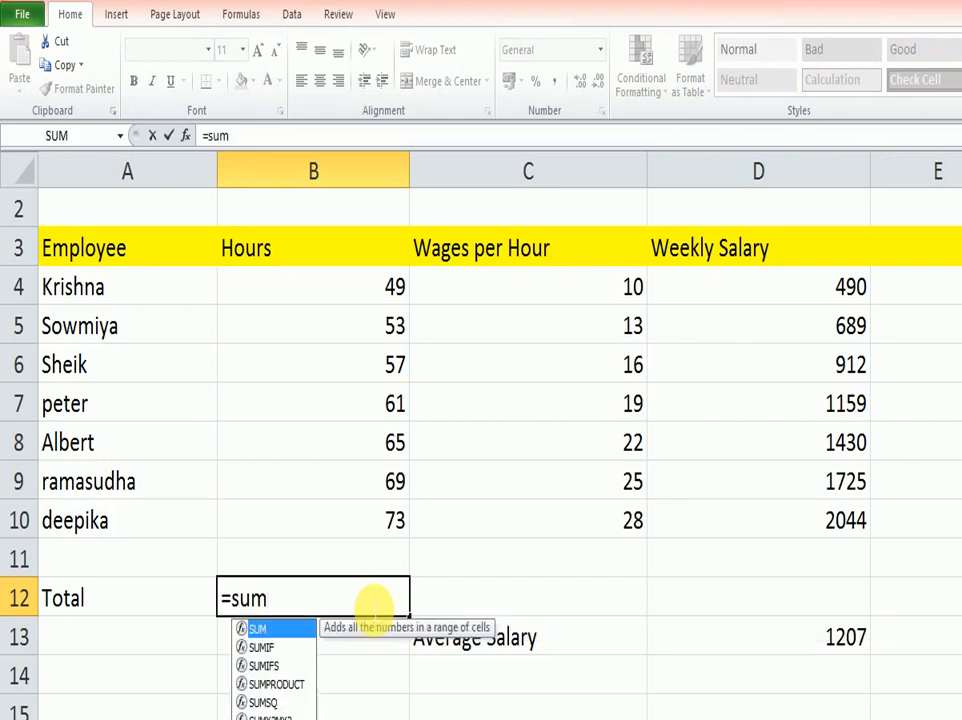
{"action": "type", "text": "("}
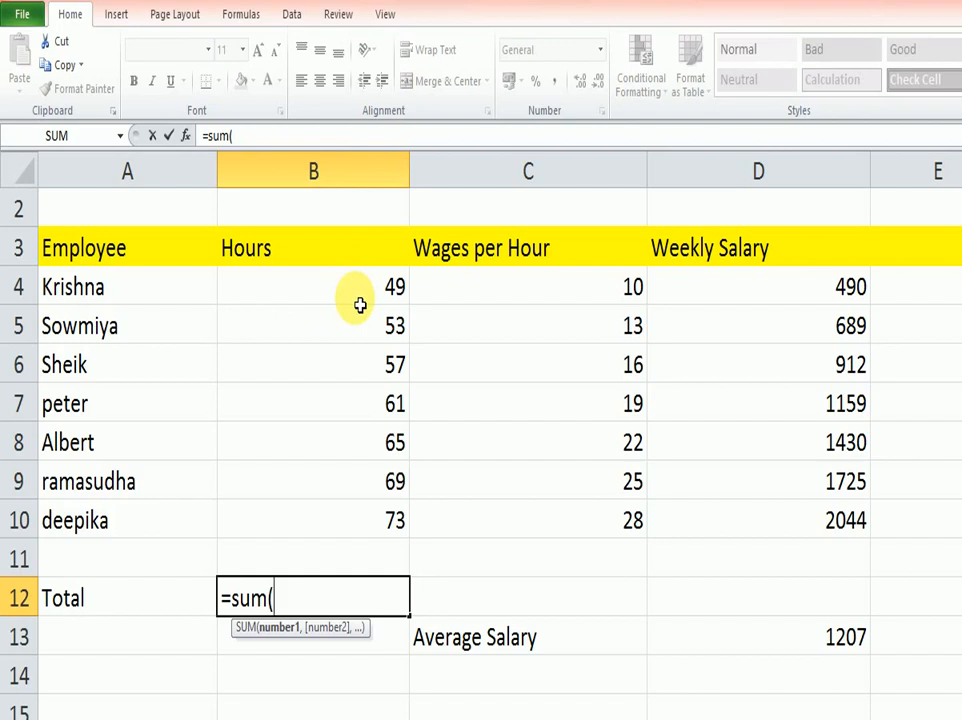
{"action": "type", "text": "b4"}
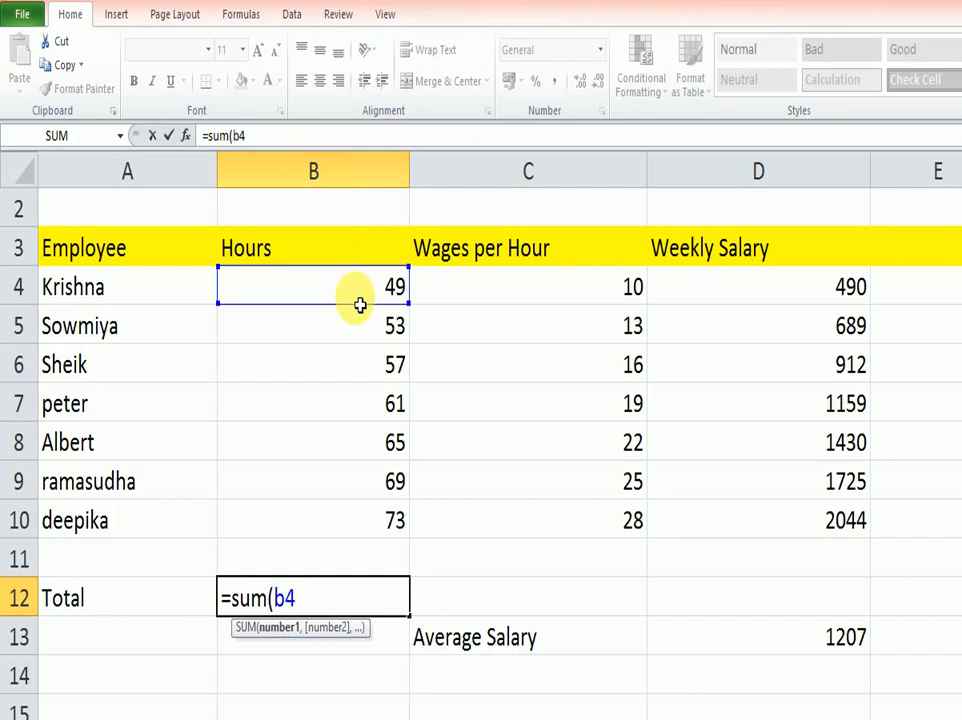
{"action": "type", "text": ":"}
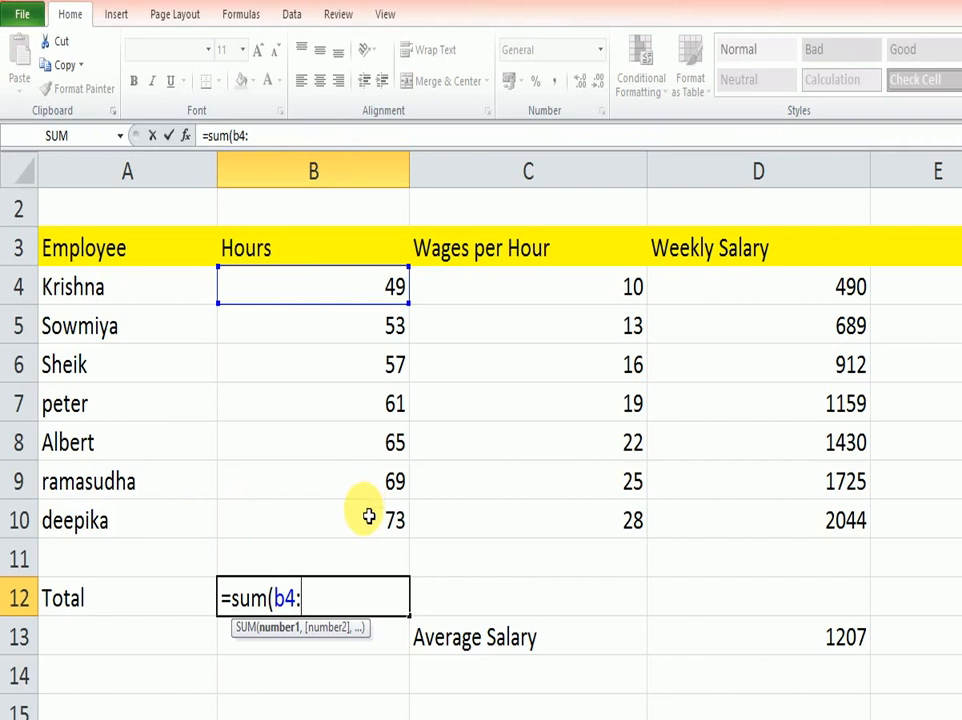
{"action": "type", "text": "b"}
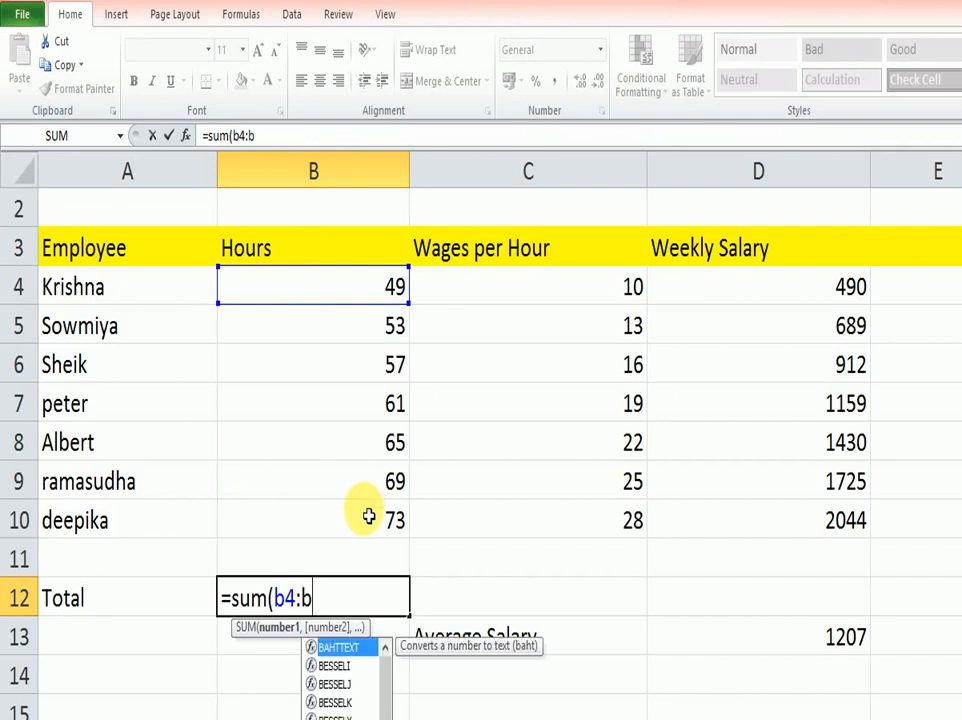
{"action": "type", "text": "10"}
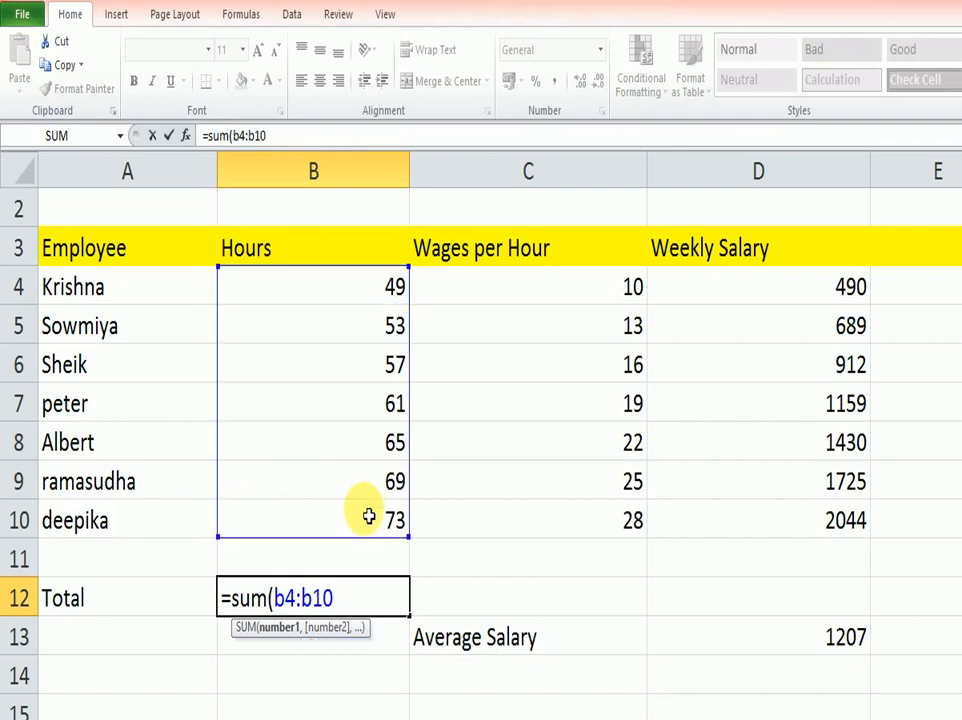
{"action": "type", "text": ")"}
{"action": "key", "text": "Return"}
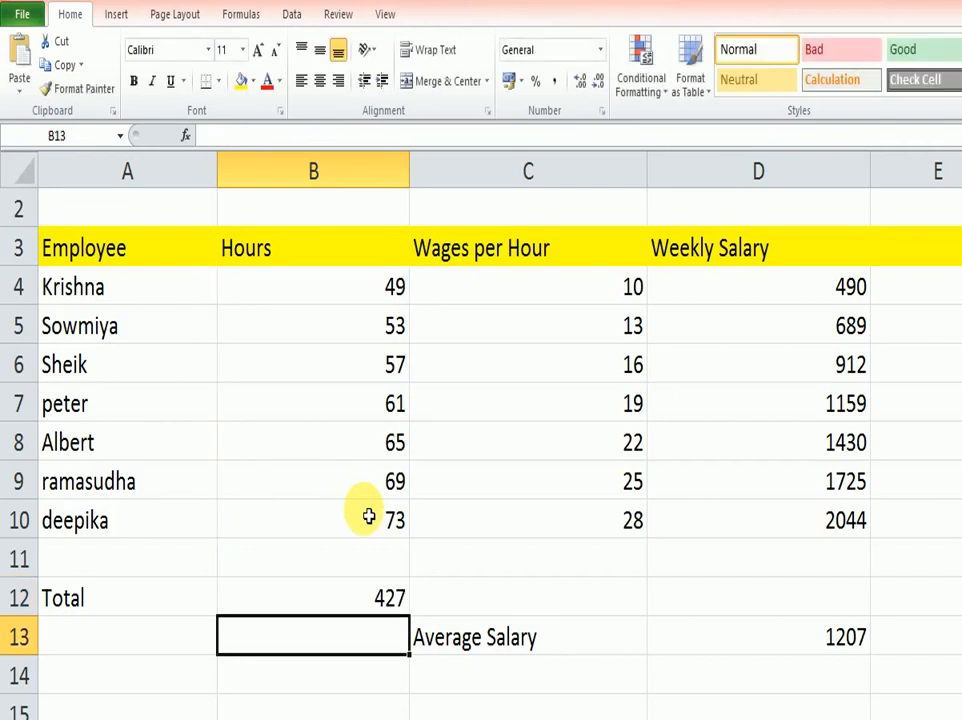
{"action": "left_click", "coordinate": [562, 572]}
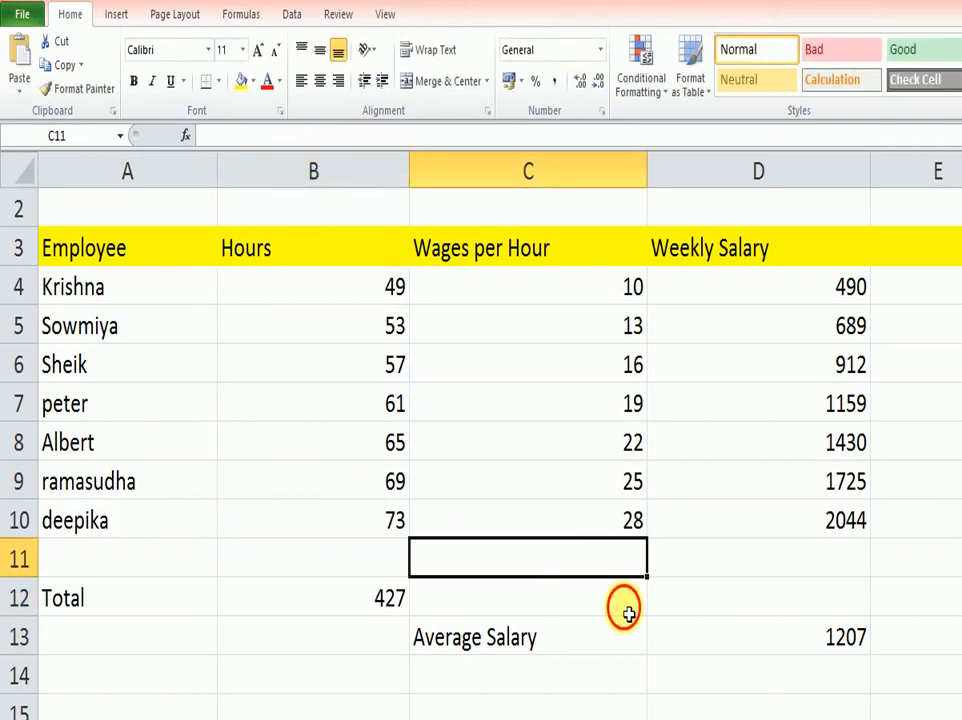